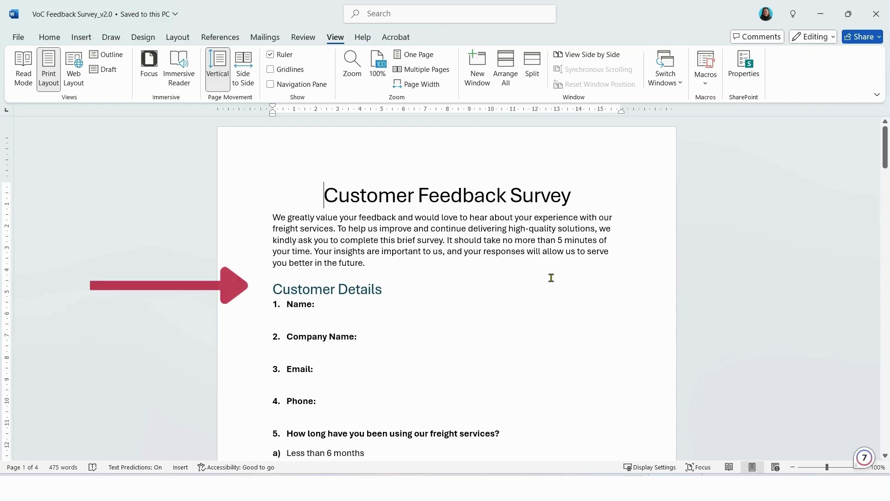
Review the Word survey's sections down past question 5, then return to the document's top.
scroll(550, 278, down, 5)
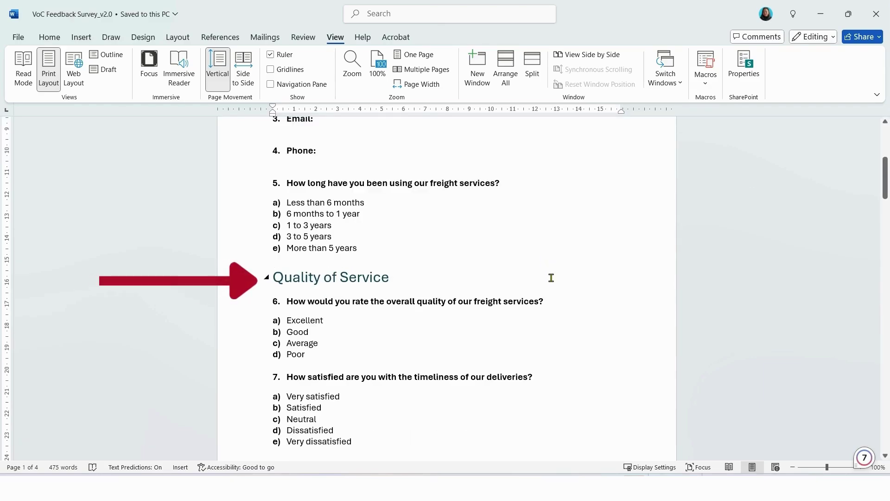
scroll(551, 278, down, 8)
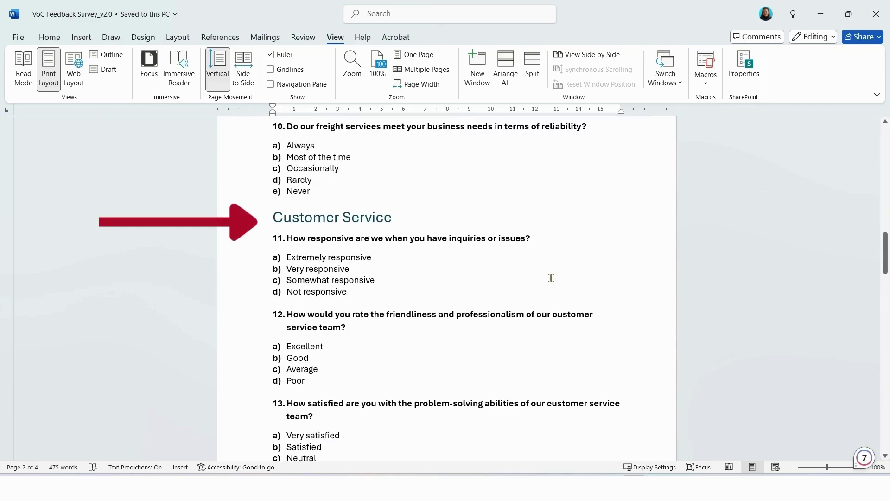
scroll(551, 277, down, 10)
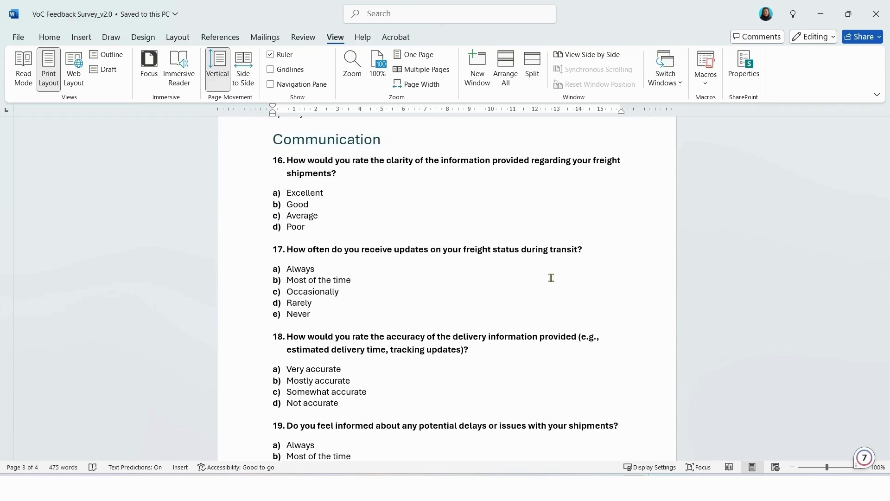
scroll(551, 278, up, 20)
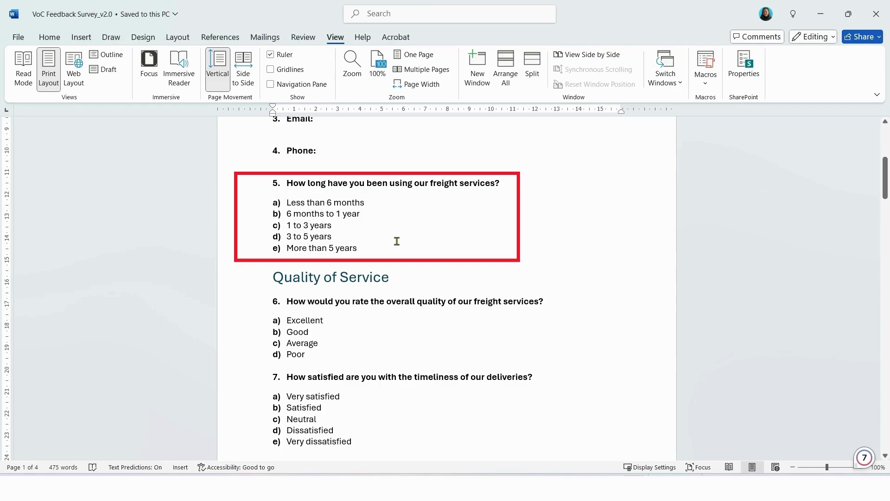
key(ctrl+Home)
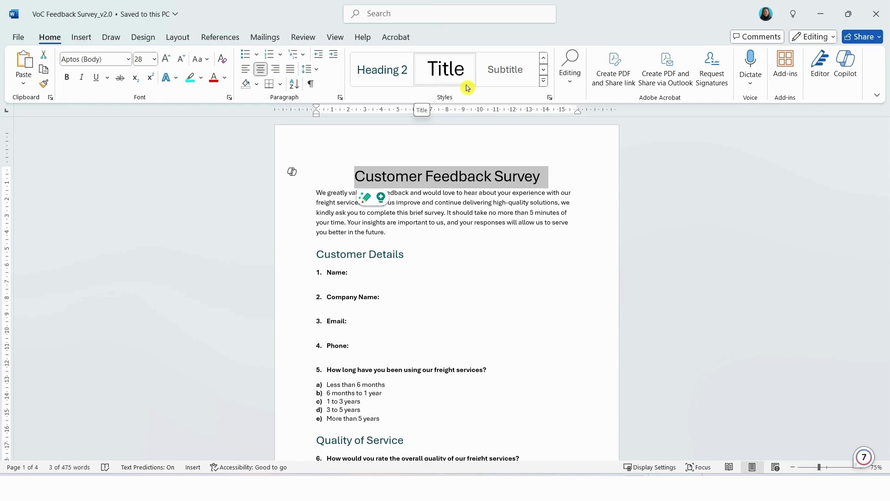
triple_click(355, 224)
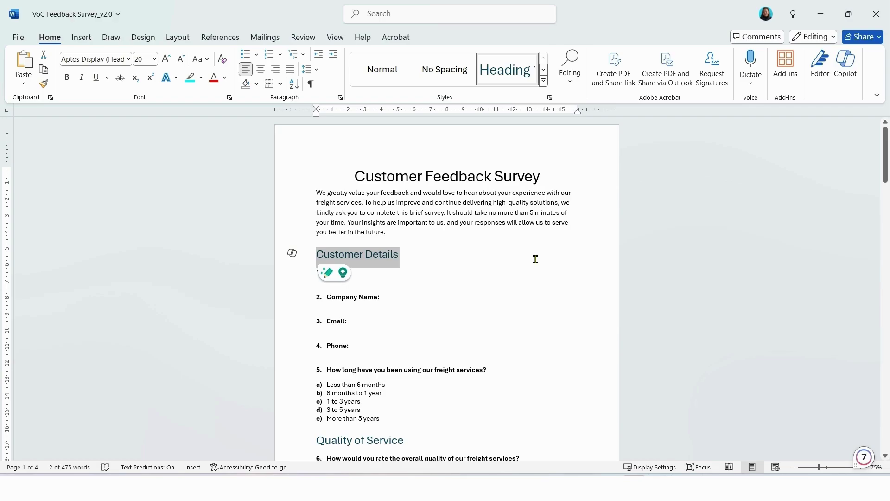
scroll(536, 259, down, 3)
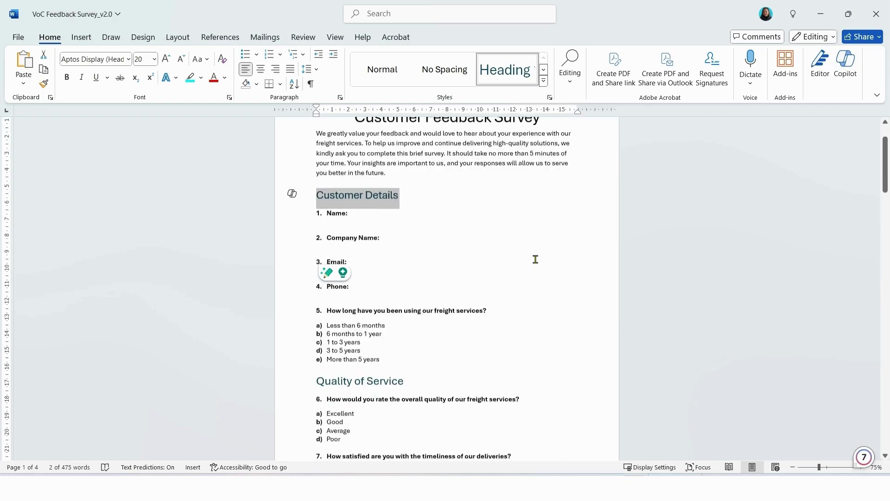
scroll(534, 260, down, 15)
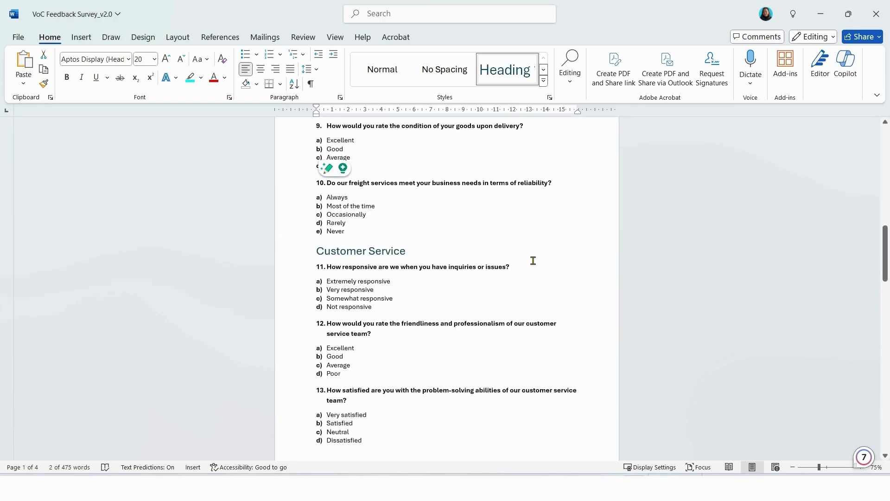
scroll(533, 261, down, 8)
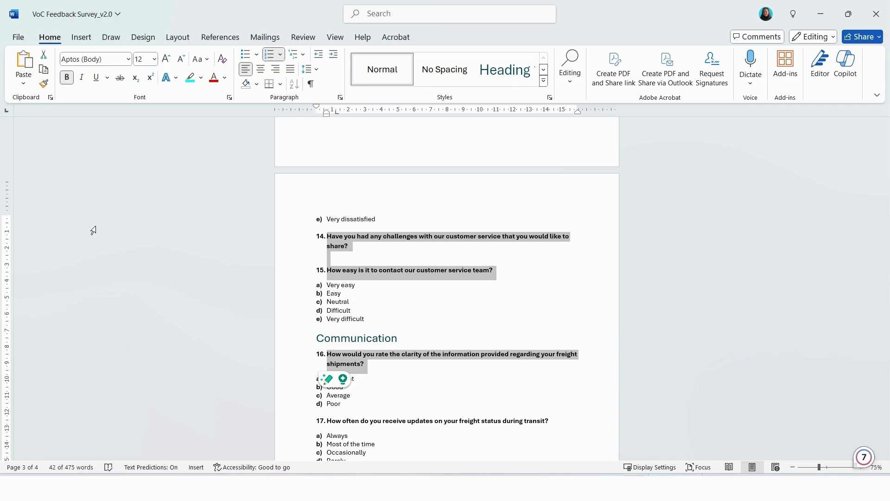
click(392, 255)
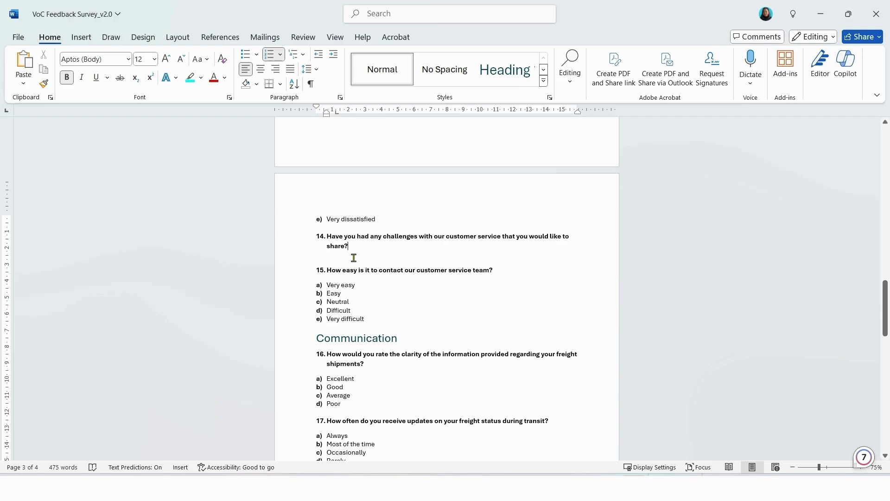
drag(326, 285, 367, 319)
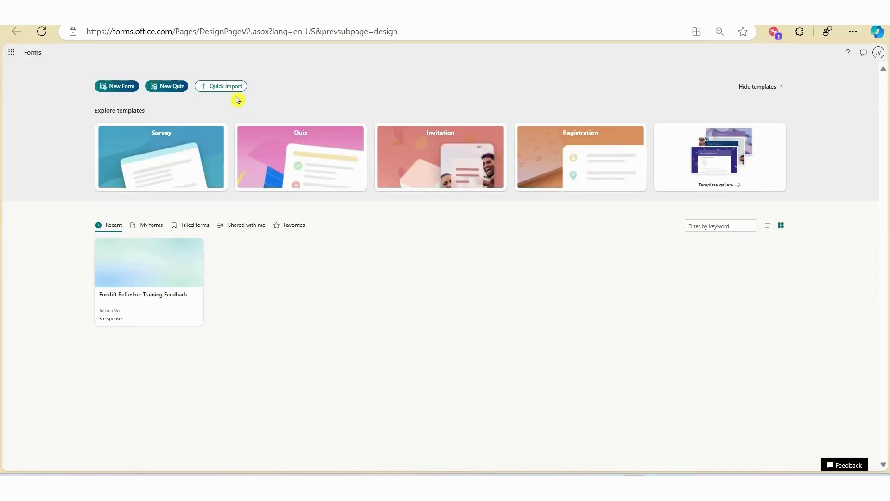
Start a Quick import of an existing file from the Forms home page.
click(235, 87)
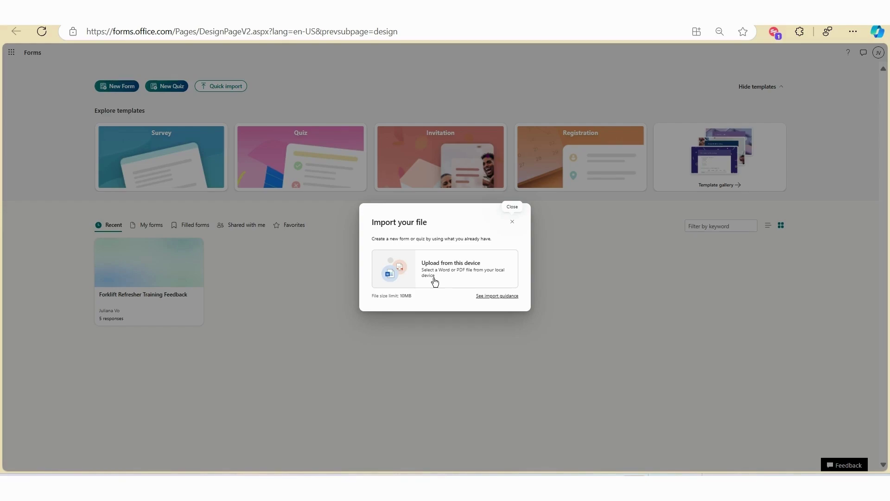
Upload VoC Feedback Survey_v2.0 from this device and import it as a Form.
click(435, 277)
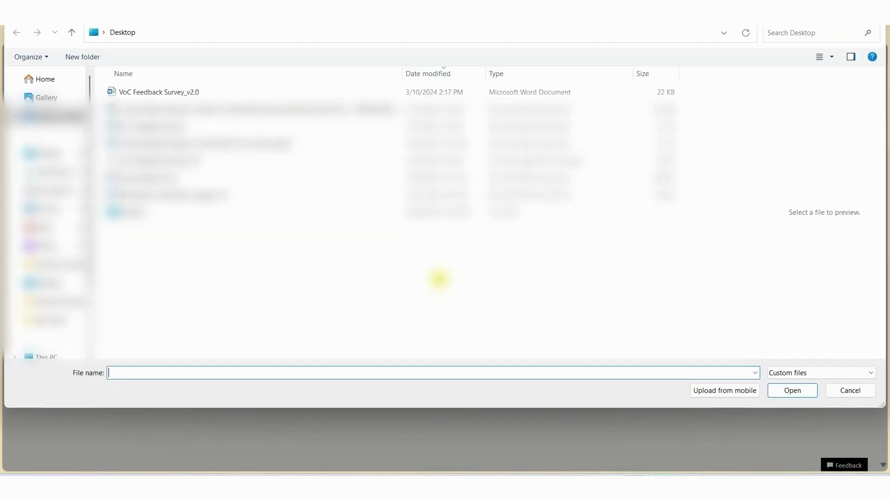
click(153, 91)
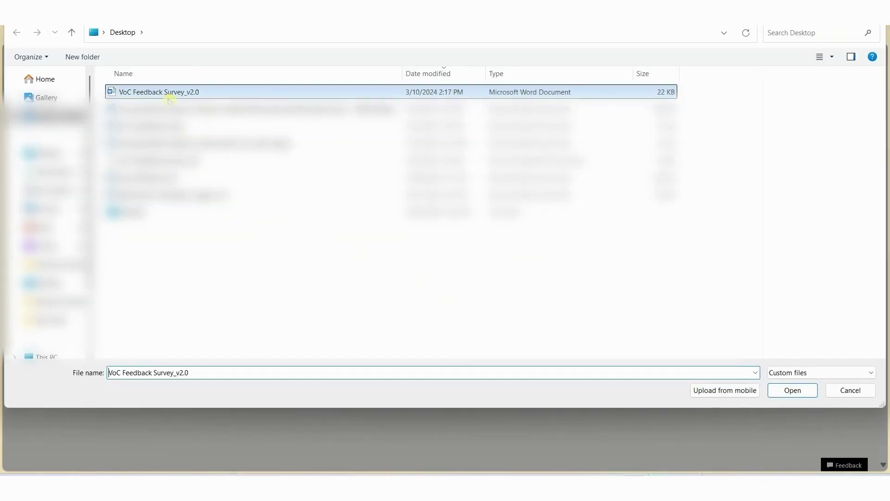
click(785, 392)
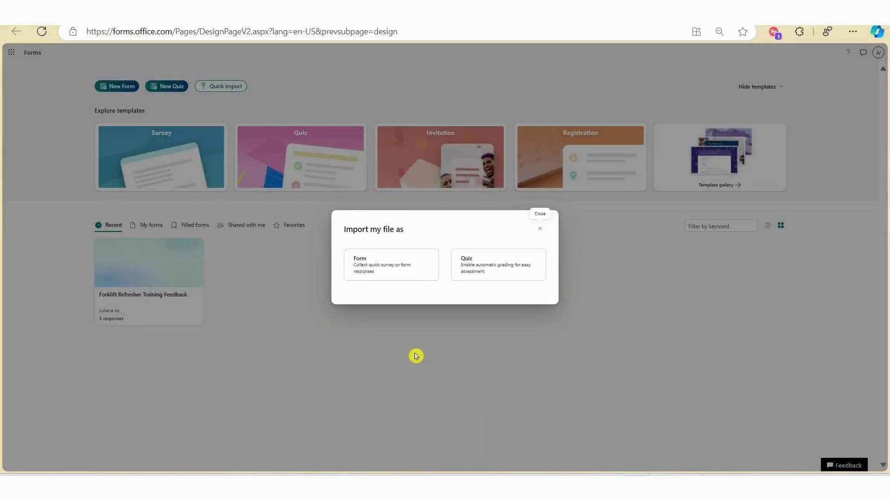
click(367, 274)
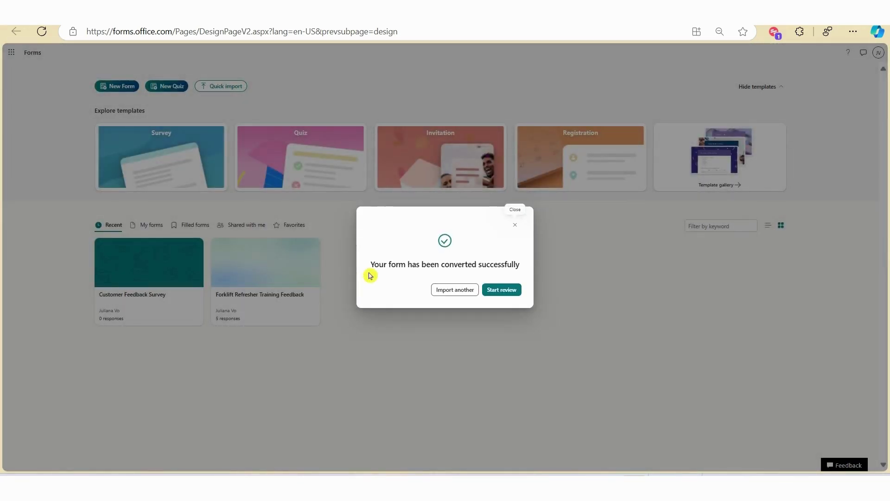
Open the converted Customer Feedback Survey form and scroll through its questions.
click(499, 294)
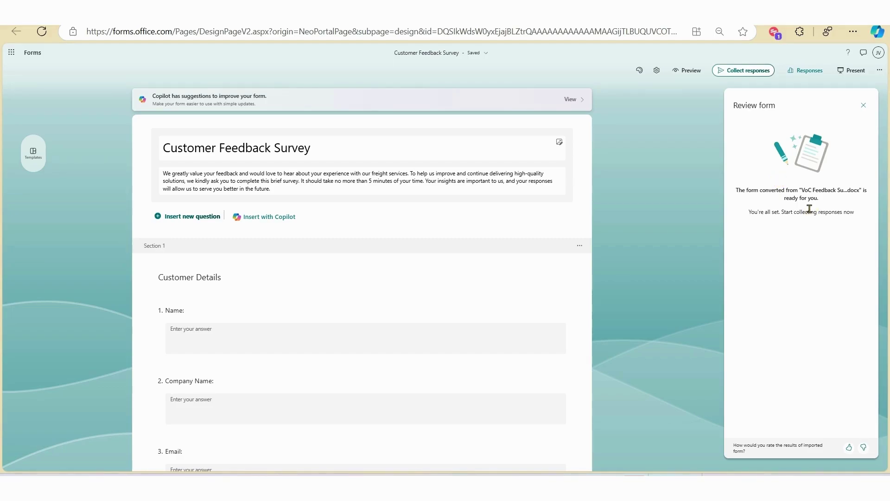
click(443, 158)
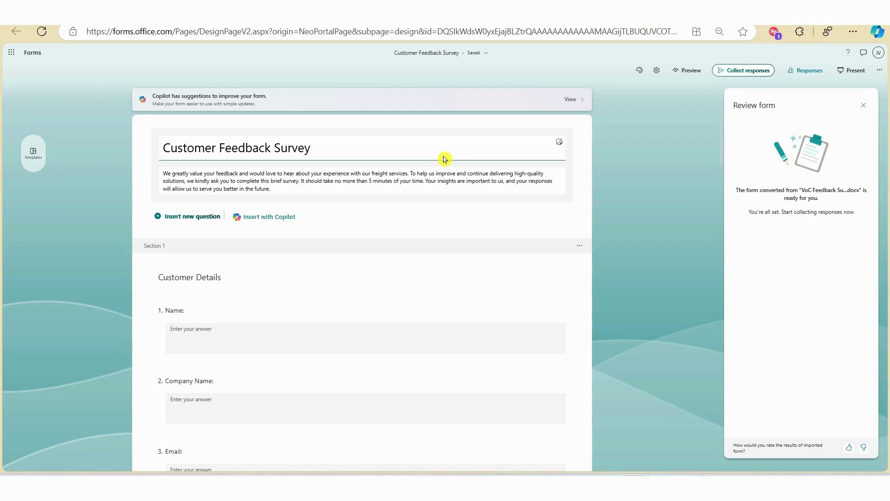
scroll(281, 175, down, 2)
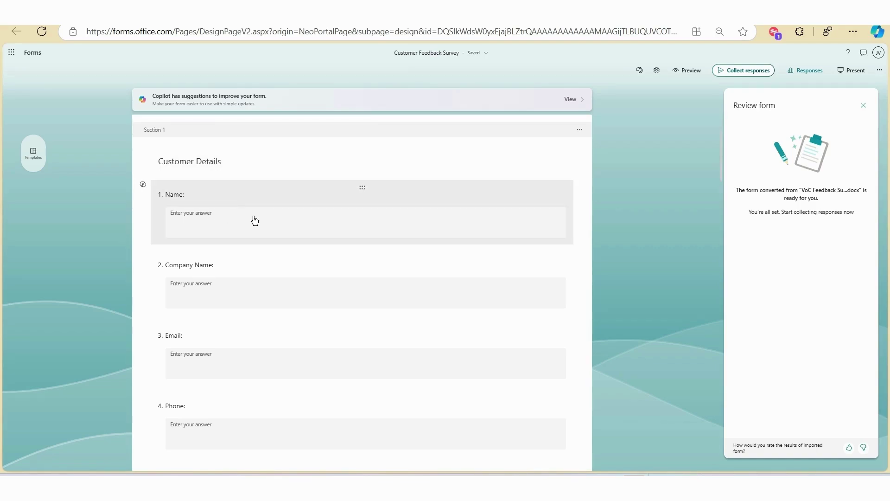
scroll(254, 220, down, 5)
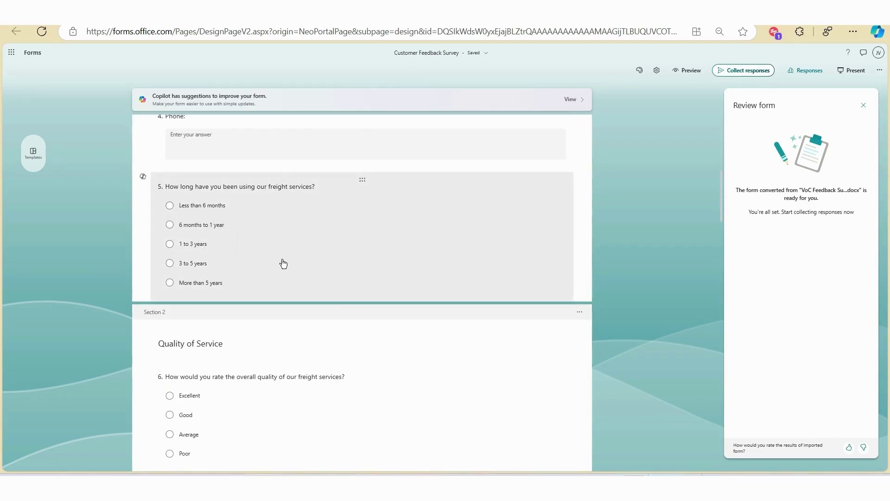
scroll(297, 292, up, 7)
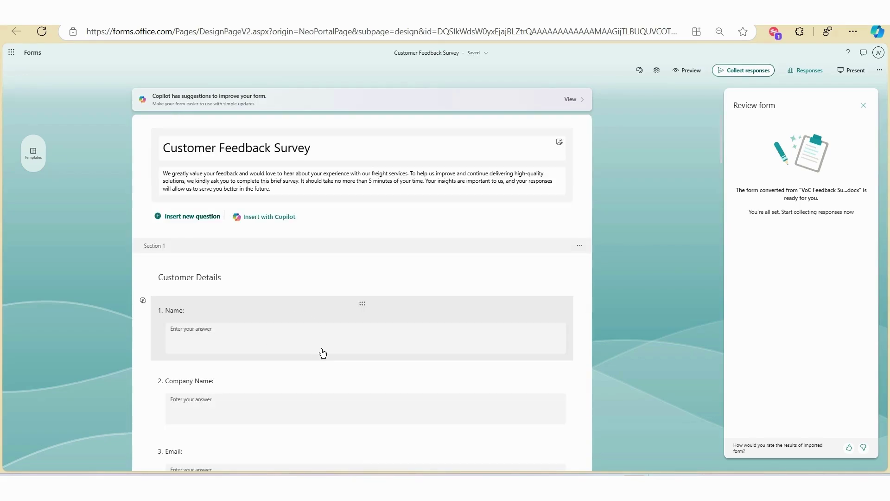
scroll(322, 354, down, 5)
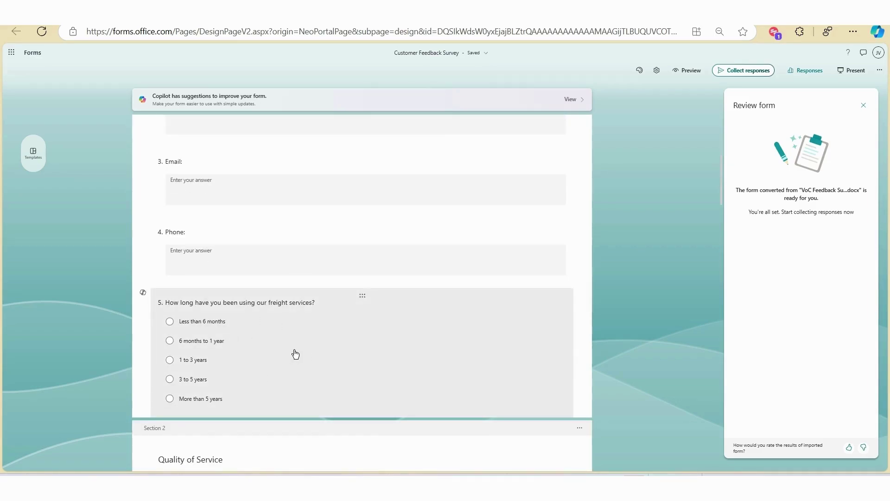
scroll(296, 354, down, 10)
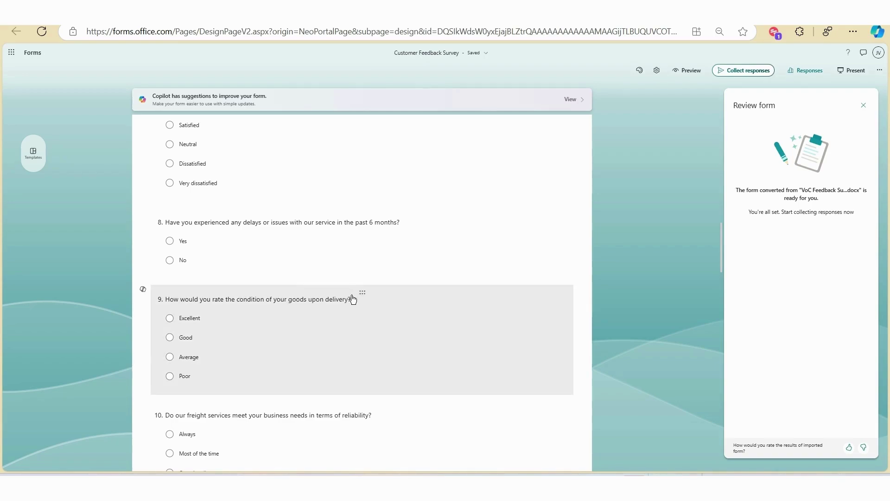
Open question 8's branching view, inspect a Go to dropdown, then return without adding branching.
click(361, 217)
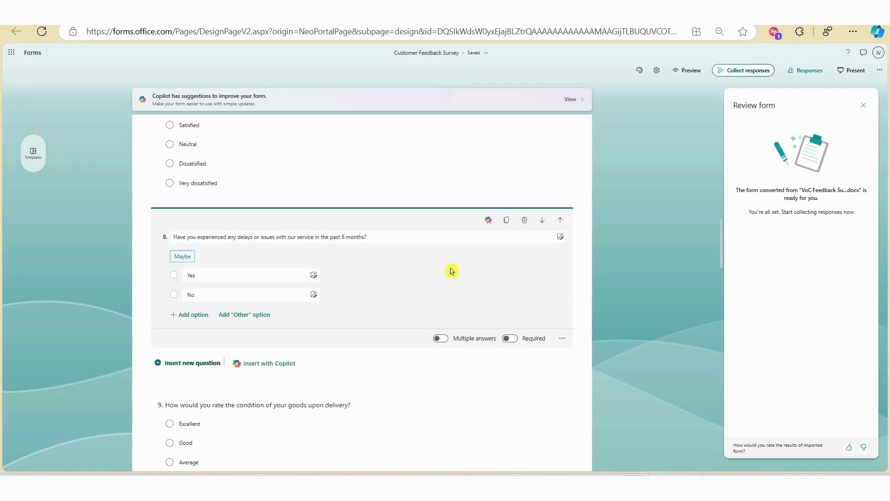
click(562, 339)
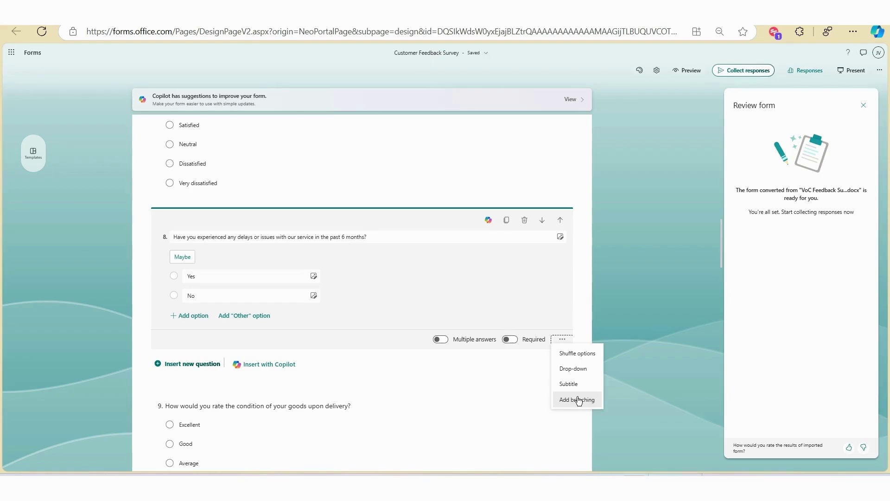
click(578, 399)
click(580, 257)
key(alt+Left)
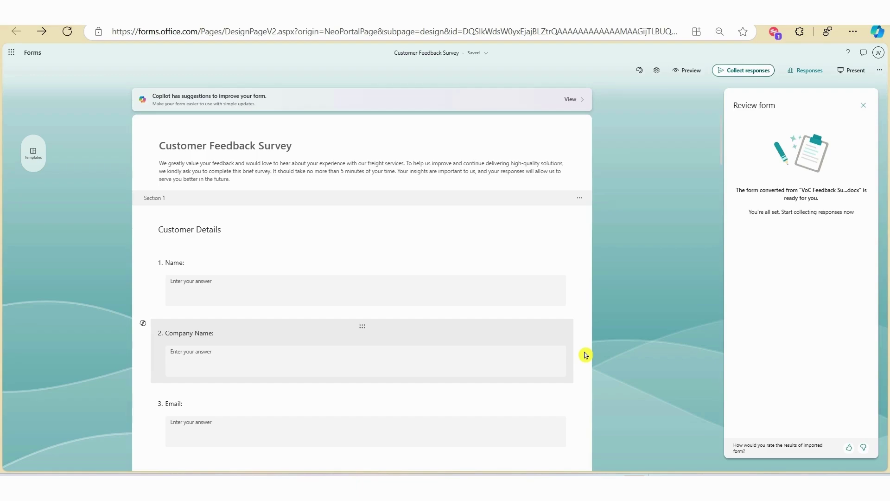
scroll(291, 353, down, 6)
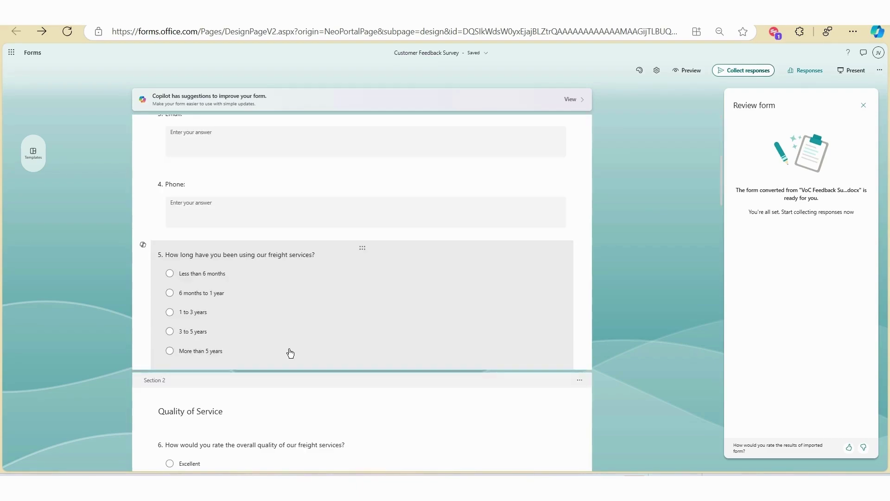
Open the Rewrite with Copilot box for question 5.
click(144, 247)
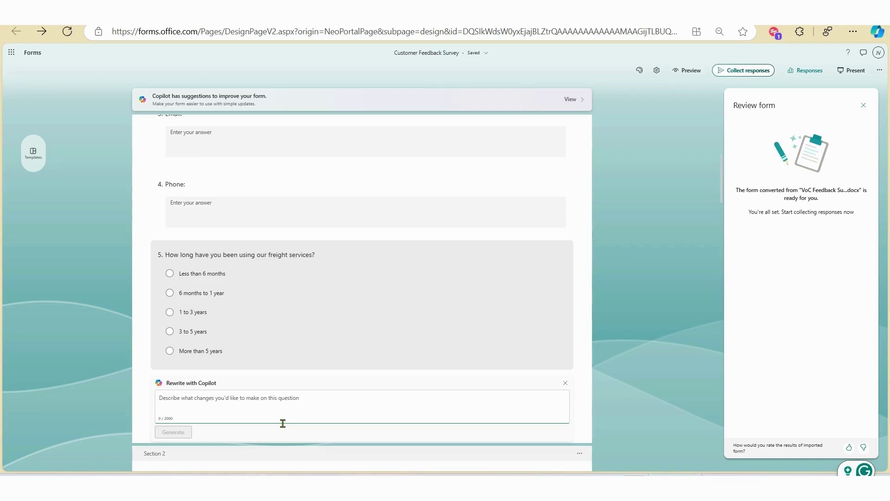
click(253, 386)
Dismiss the Copilot box and apply the full-width banner header layout after trying others.
click(726, 286)
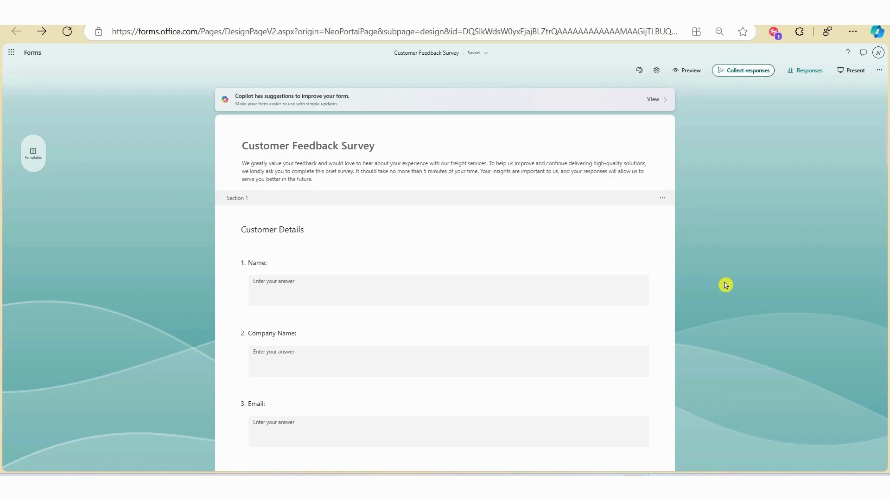
click(640, 70)
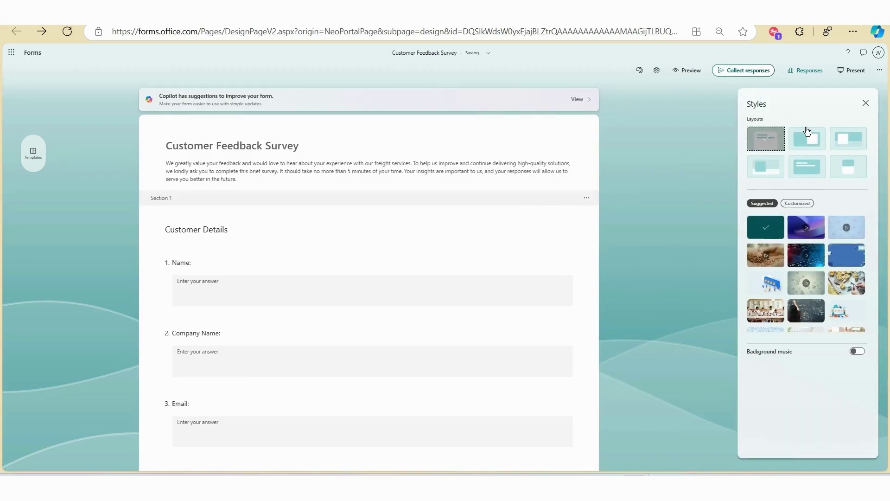
click(800, 155)
click(806, 141)
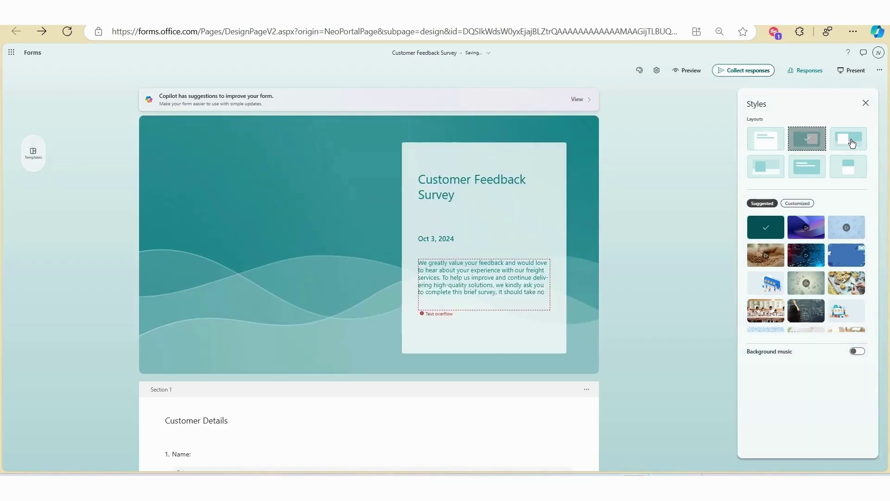
click(849, 139)
click(849, 168)
click(816, 176)
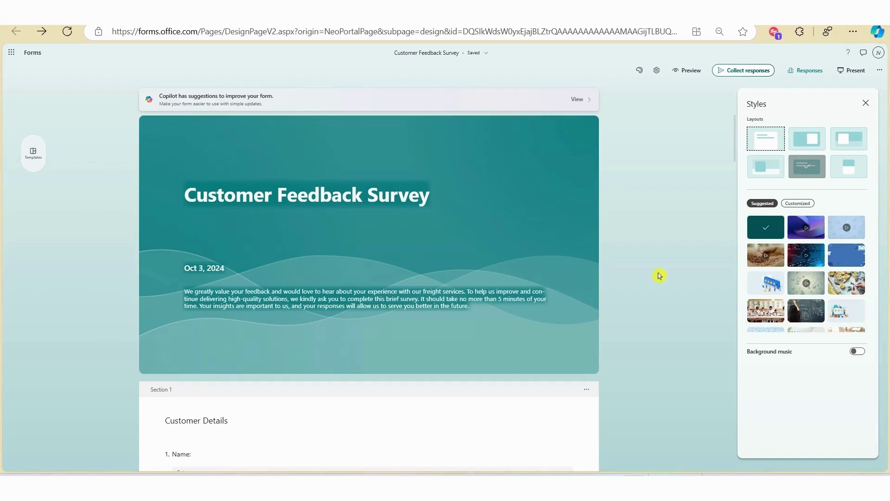
Delete the date line from the form header.
click(217, 268)
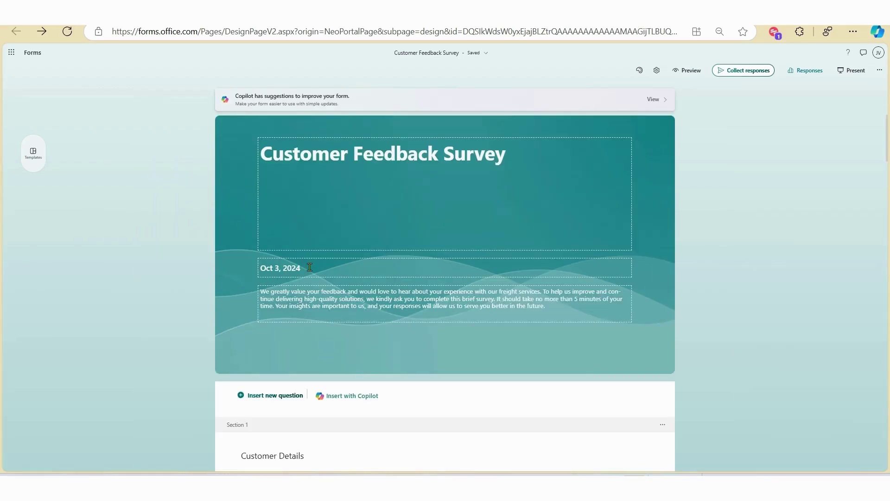
key(BackSpace)
key(BackSpace)
key(BackSpace)
key(BackSpace)
key(BackSpace)
key(BackSpace)
click(795, 333)
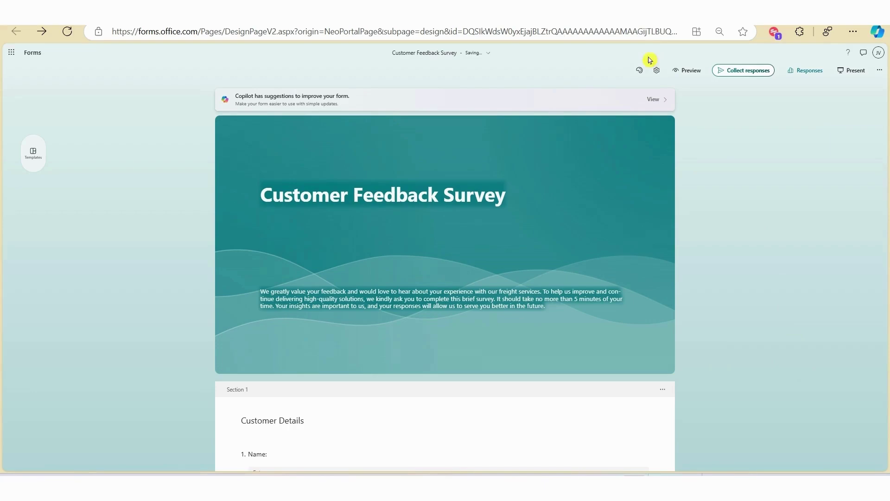
Apply the star-rating illustration theme and close the Styles pane.
click(639, 70)
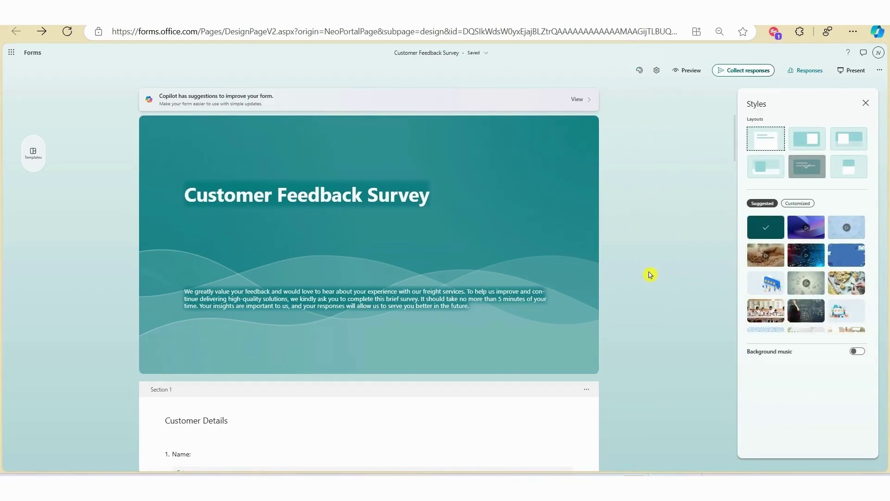
click(754, 285)
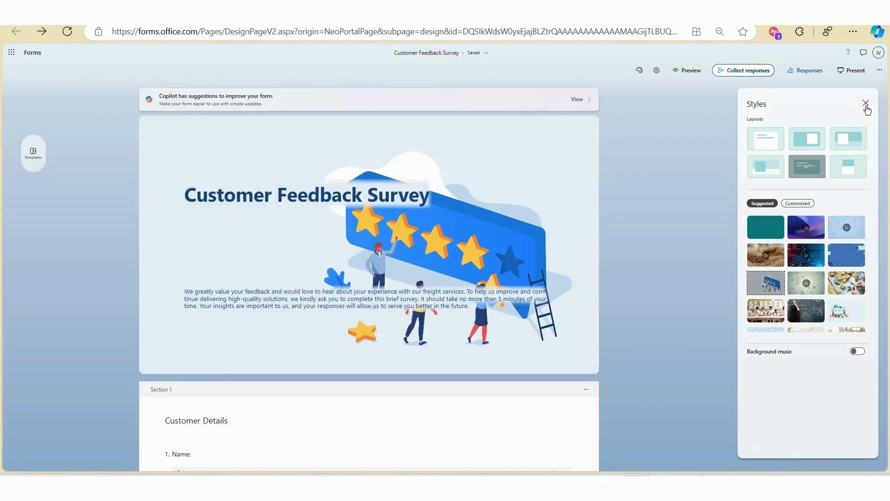
click(866, 103)
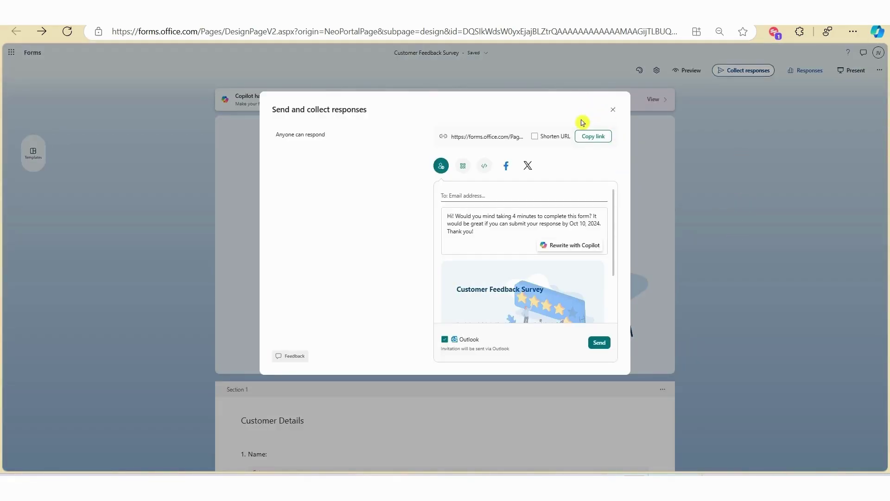
Copy the survey's response link and view its QR code and embed code.
click(603, 143)
click(465, 169)
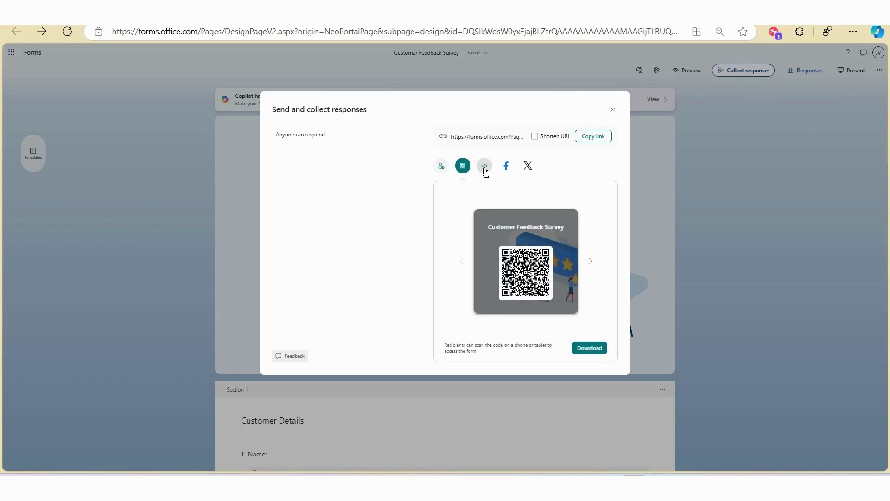
click(484, 171)
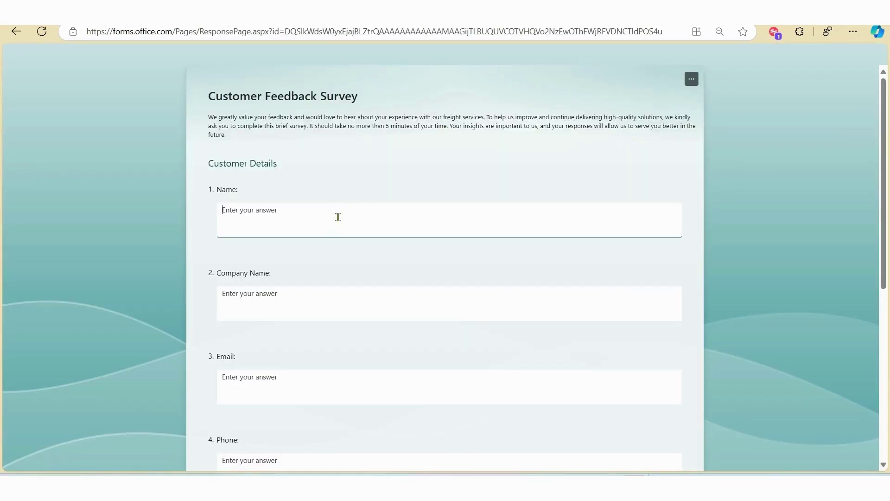
Enter the respondent's name, company name, email address and phone number.
click(338, 217)
click(308, 306)
text(Zhoosh Designs)
click(260, 378)
text(email@email.com.au)
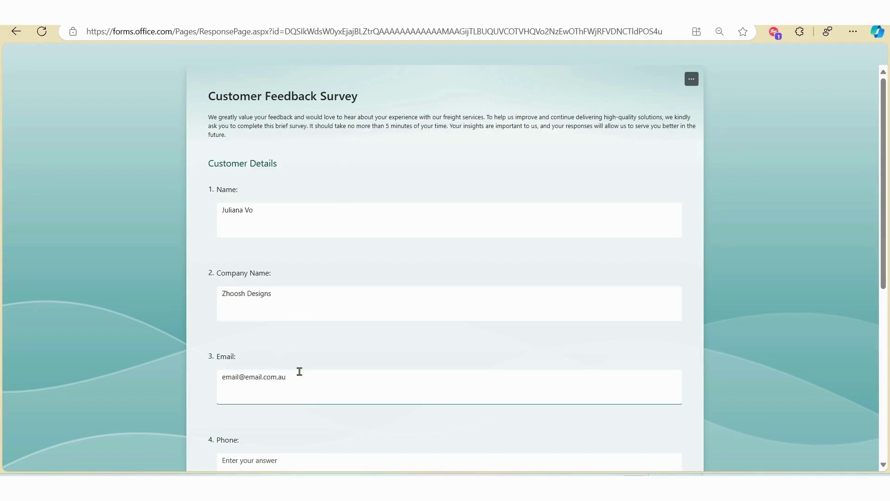
key(Tab)
text(0412345678)
Answer the service questions (Excellent quality, Very satisfied delivery, no delays) and continue to Communication.
click(225, 207)
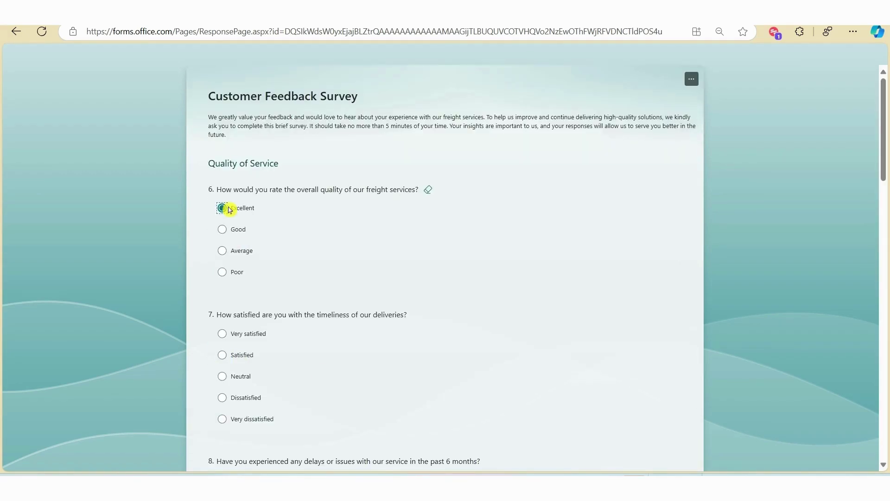
click(223, 334)
scroll(445, 231, down, 5)
click(224, 272)
click(222, 328)
scroll(445, 232, down, 5)
click(222, 282)
click(222, 429)
scroll(246, 312, down, 6)
click(222, 332)
scroll(243, 314, down, 3)
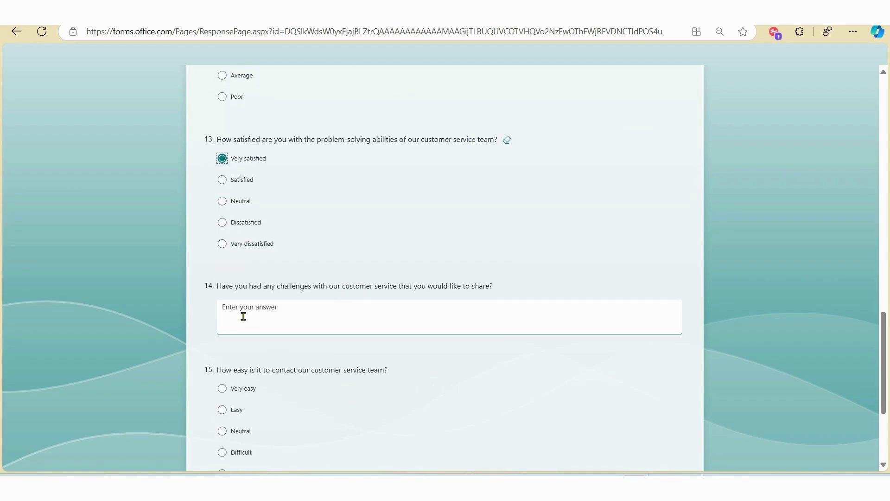
click(222, 388)
scroll(231, 324, down, 3)
click(243, 263)
Answer Communication questions 16–20, including Always and Very satisfied, and submit the response.
click(222, 208)
click(222, 333)
scroll(243, 278, down, 7)
click(220, 155)
click(255, 320)
scroll(255, 319, down, 5)
click(221, 219)
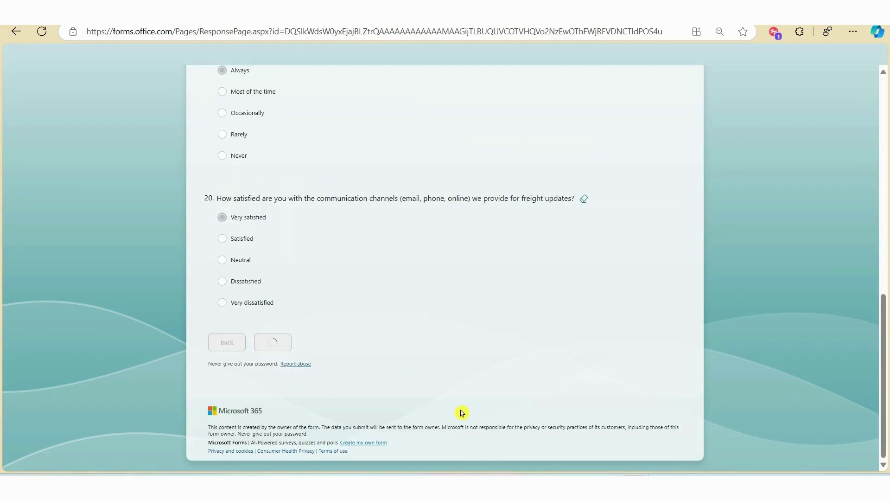
click(227, 342)
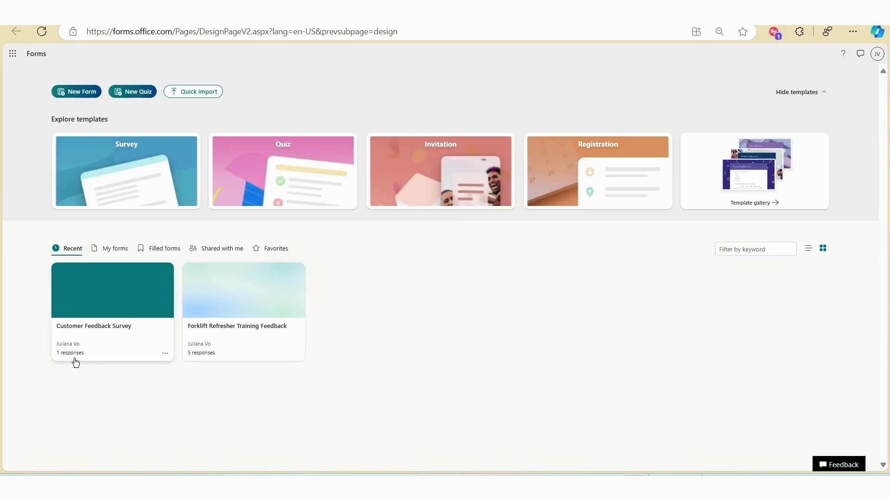
Open the Customer Feedback Survey's Responses summary and scroll through its single response.
click(91, 294)
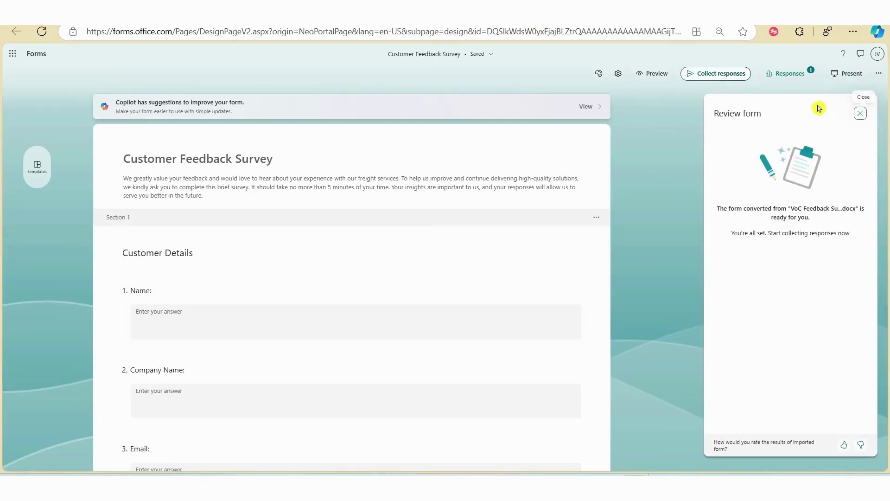
click(793, 79)
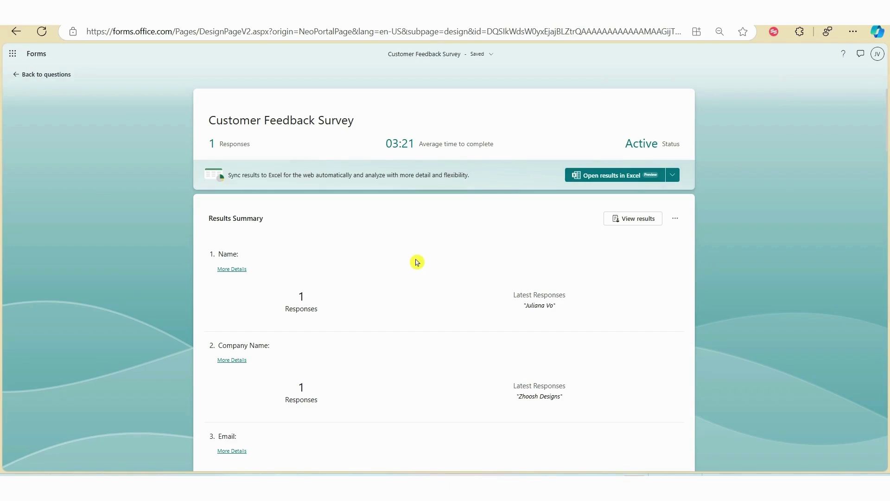
scroll(417, 263, down, 9)
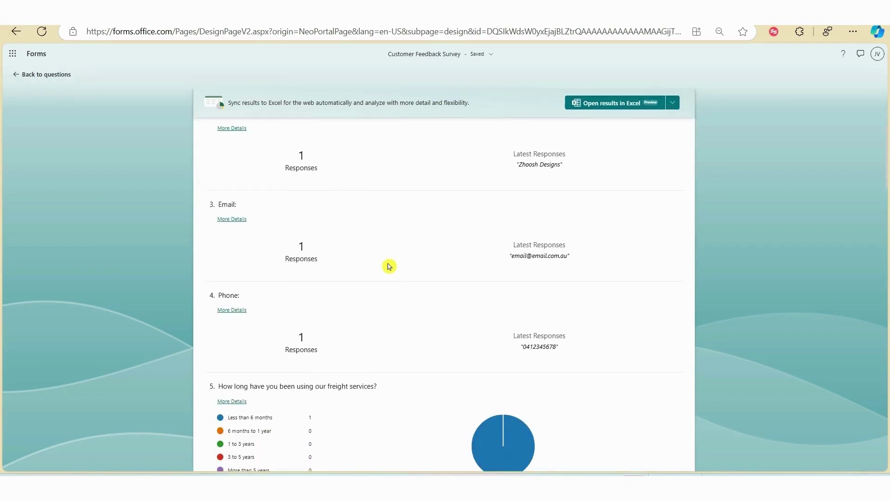